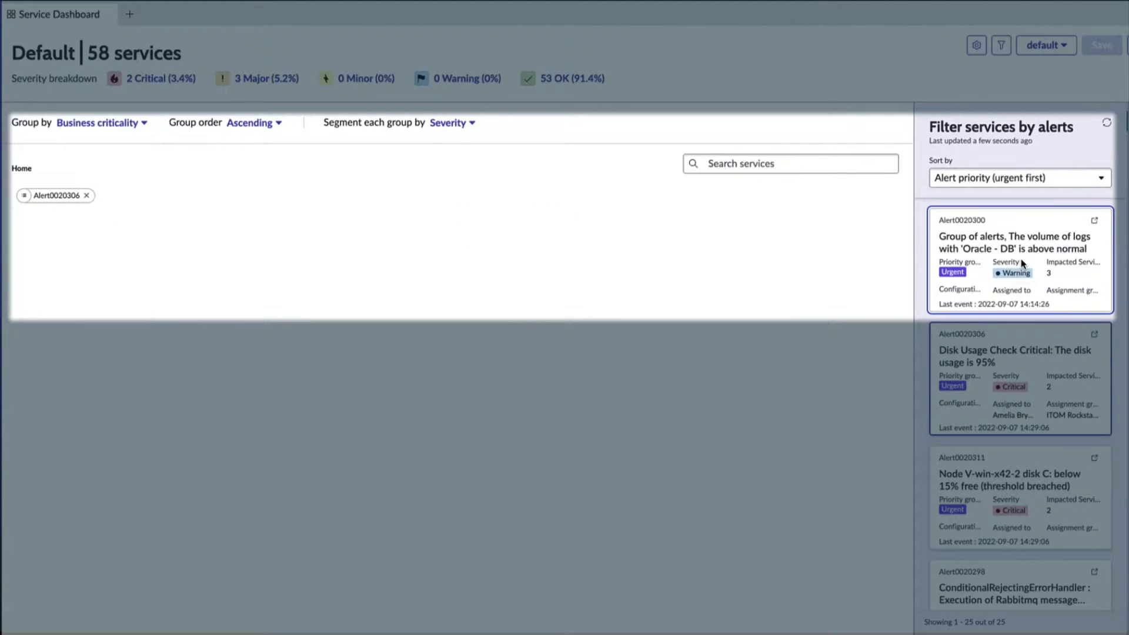
# Step: Open Oracle - DB alert Alert0020203 from the Order Status service's 13 primary alerts
pyautogui.click(1021, 264)
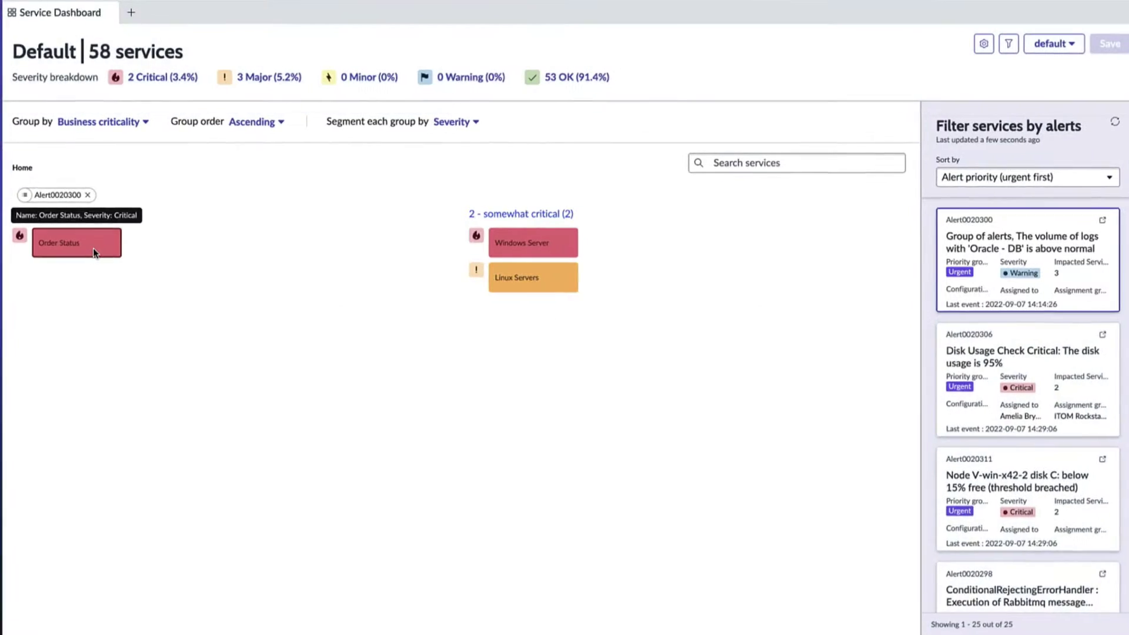
pyautogui.click(92, 248)
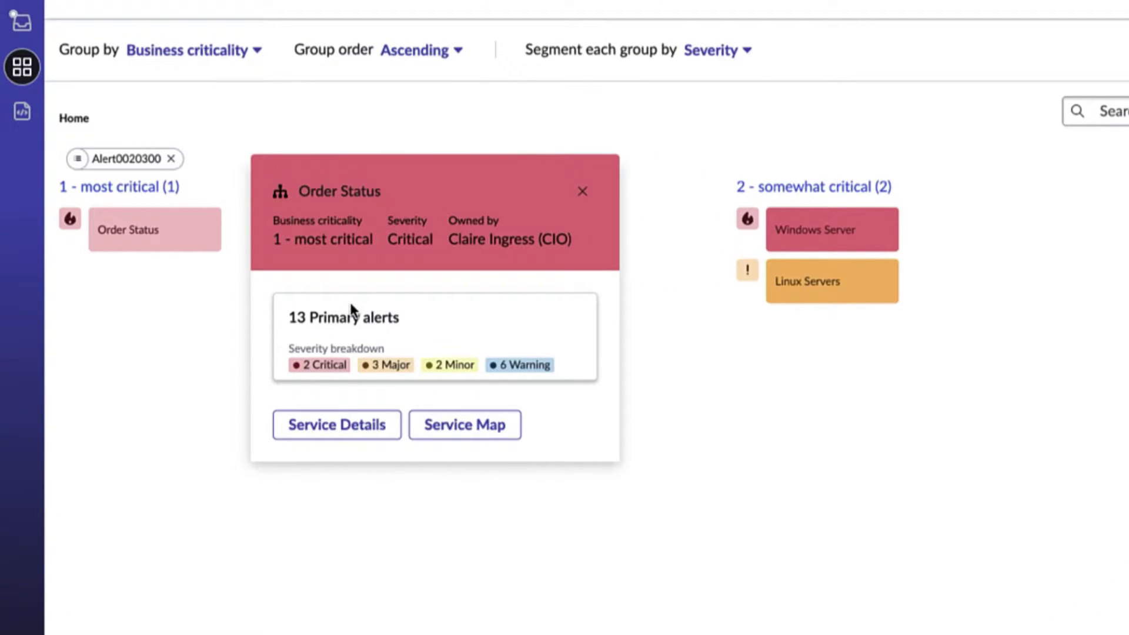
pyautogui.click(437, 343)
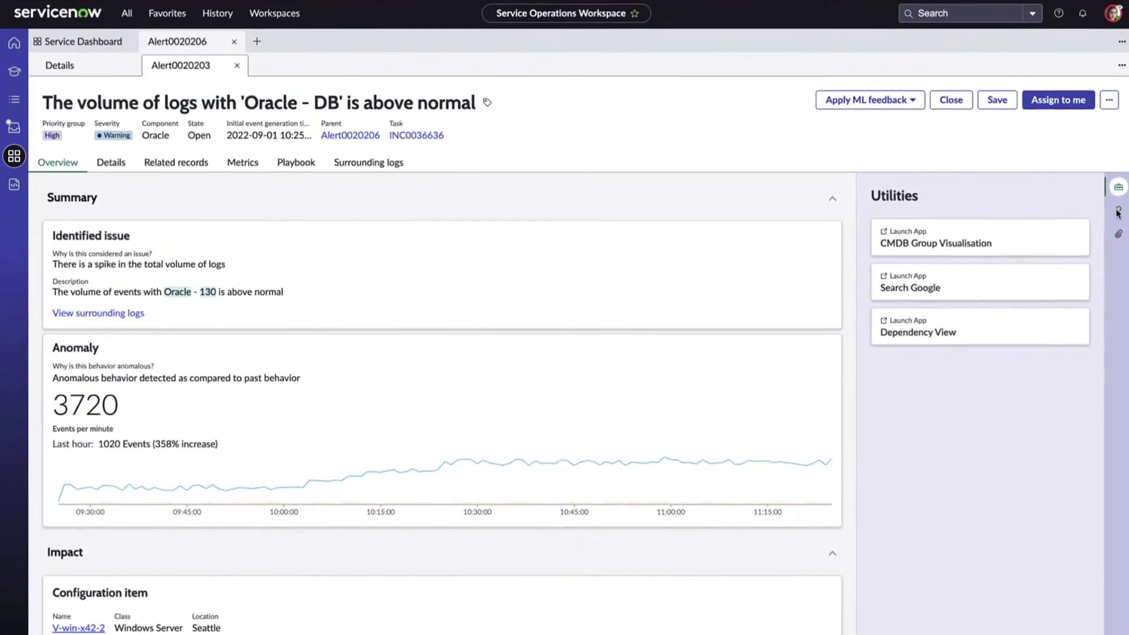
# Step: Show the alert's recommendations, read the 'Volume of logs above normal' article, then scroll to Probable root causes
pyautogui.click(1114, 212)
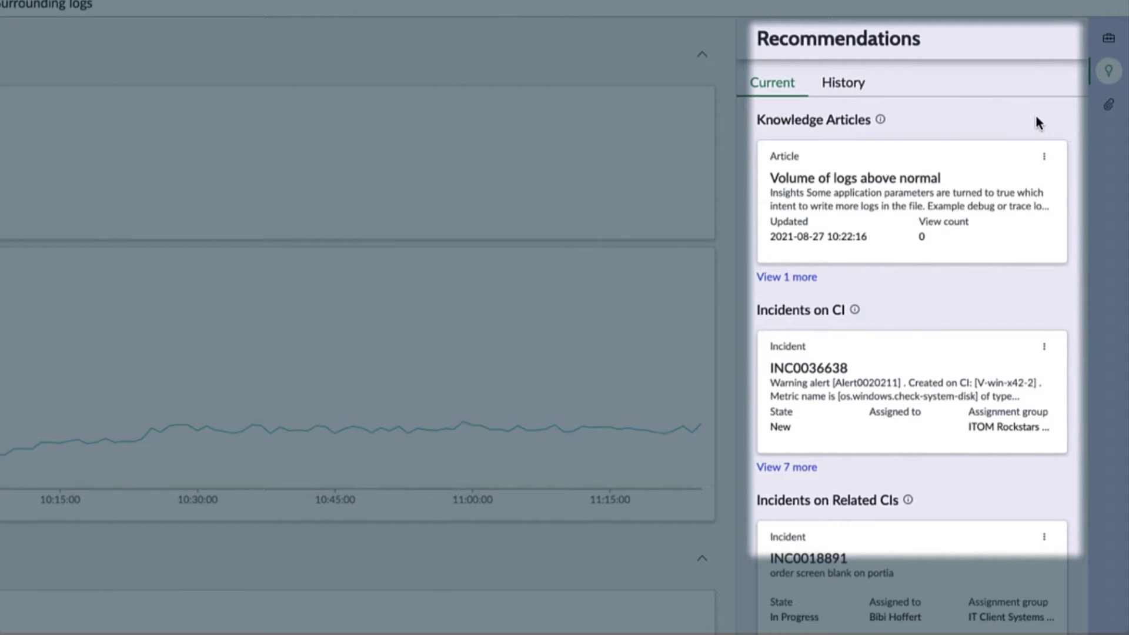
pyautogui.click(912, 203)
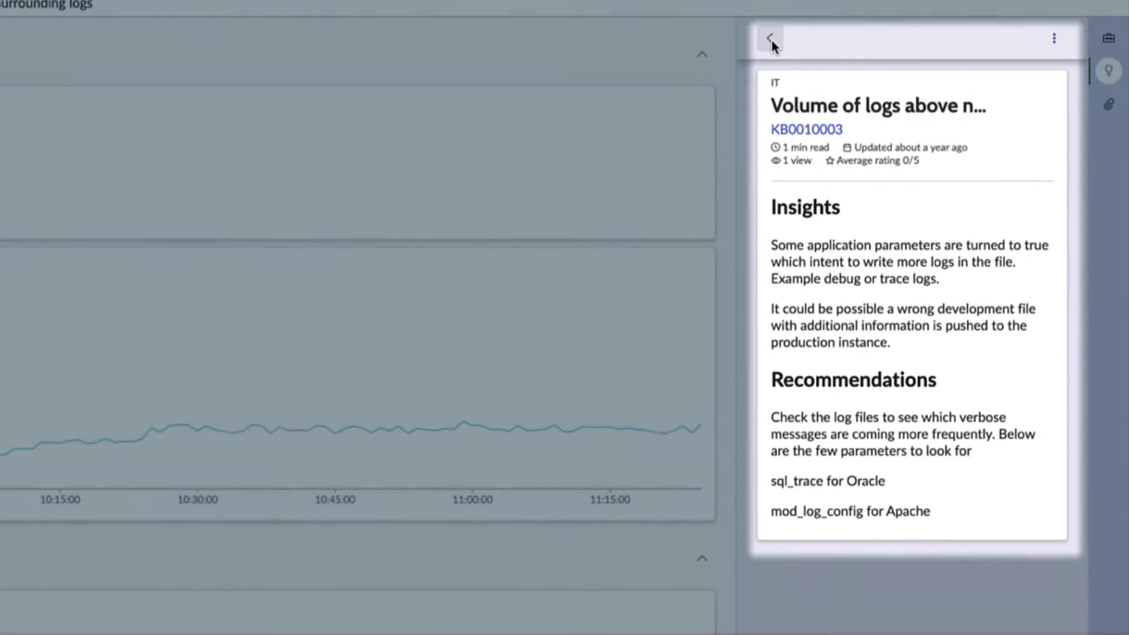
pyautogui.click(771, 40)
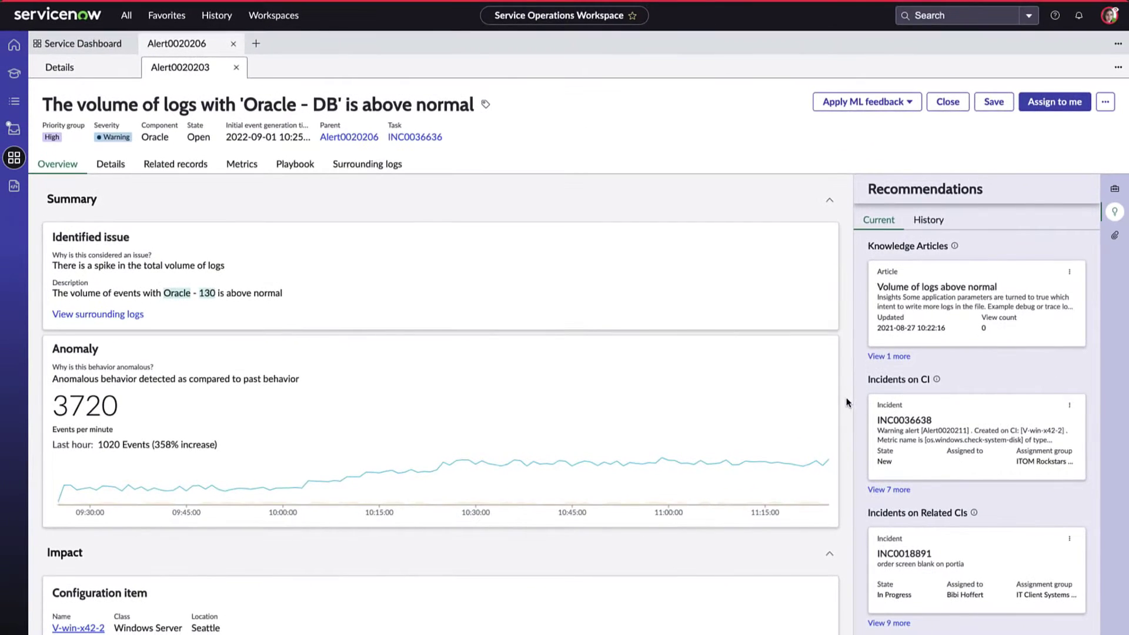
pyautogui.scroll(-5, 824, 341)
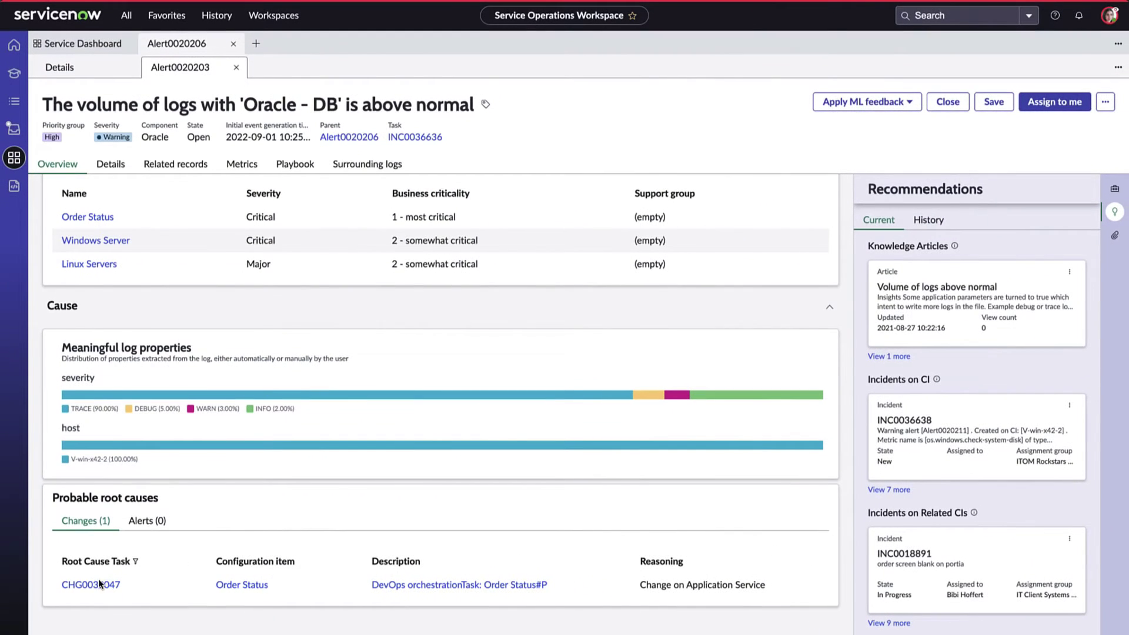
# Step: Open change CHG0030047 on its Config changes tab comparing Prod-v6.dpl with Prod-v7.dpl
pyautogui.click(90, 583)
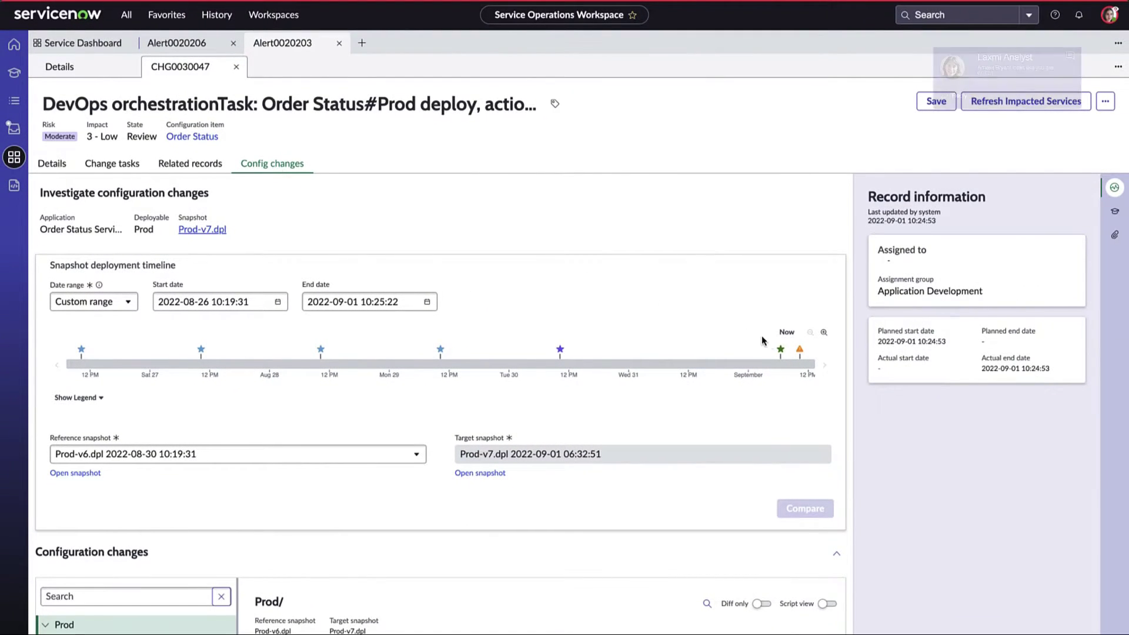
# Step: Inspect the alert marker and the Prod-v7.dpl deployment marker on the snapshot timeline
pyautogui.click(800, 351)
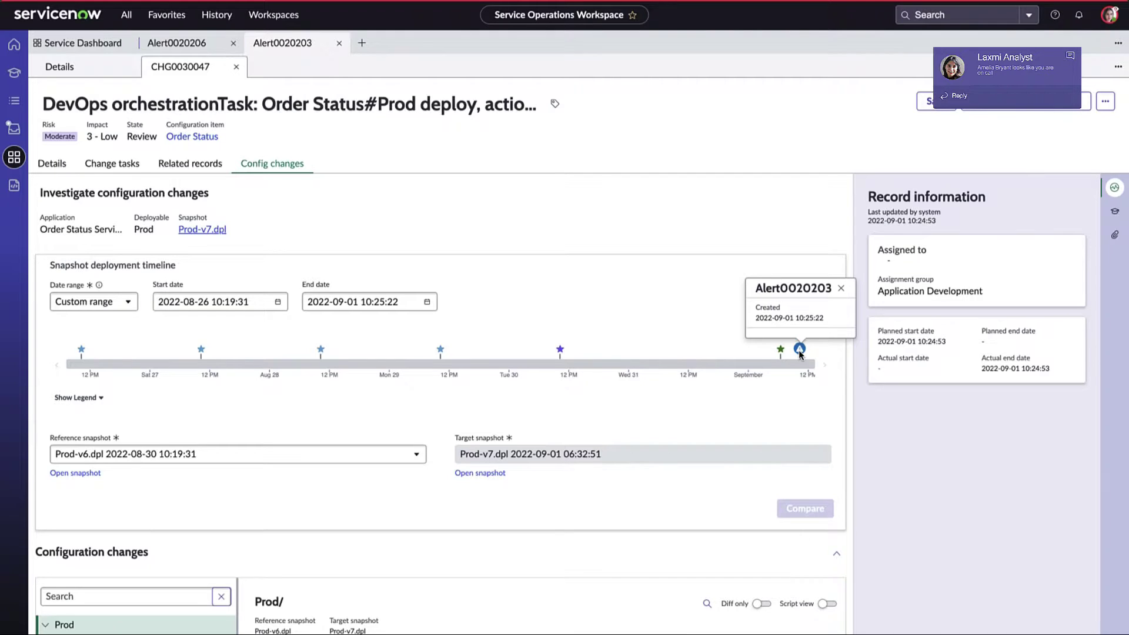
pyautogui.click(781, 349)
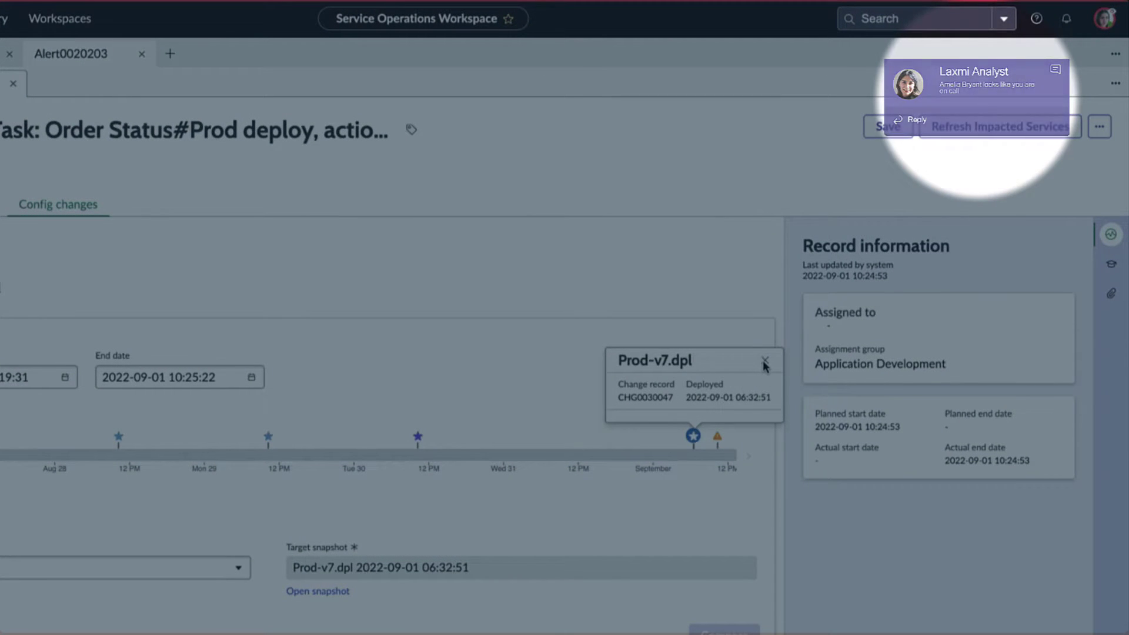
pyautogui.click(764, 361)
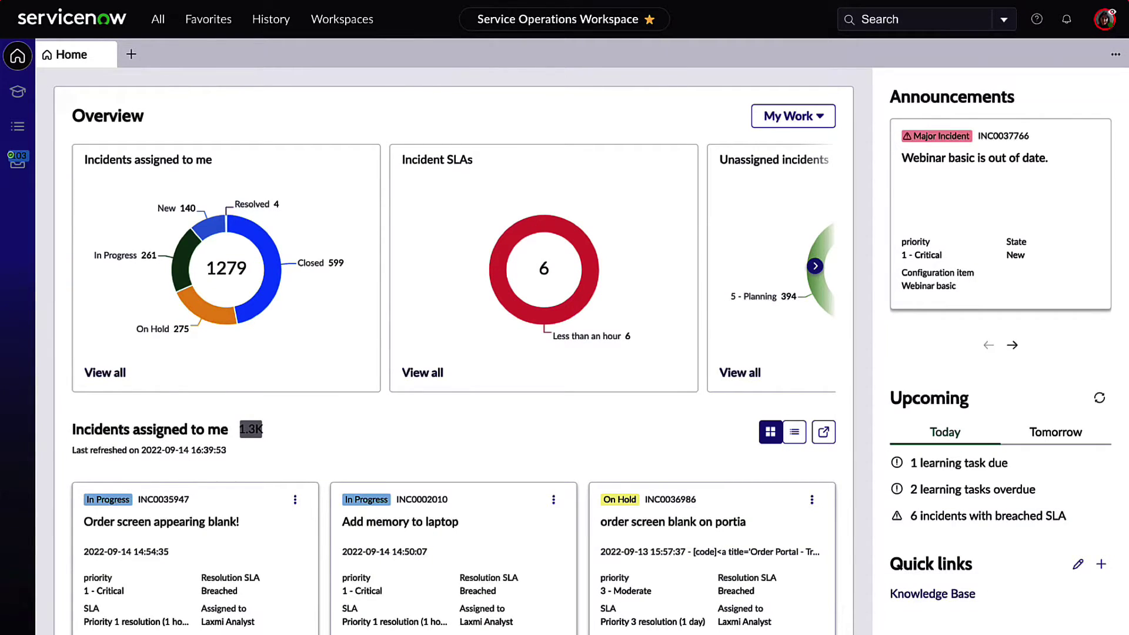
# Step: Page through the Overview widgets and toggle the view between My Team's Work and My Work
pyautogui.click(815, 266)
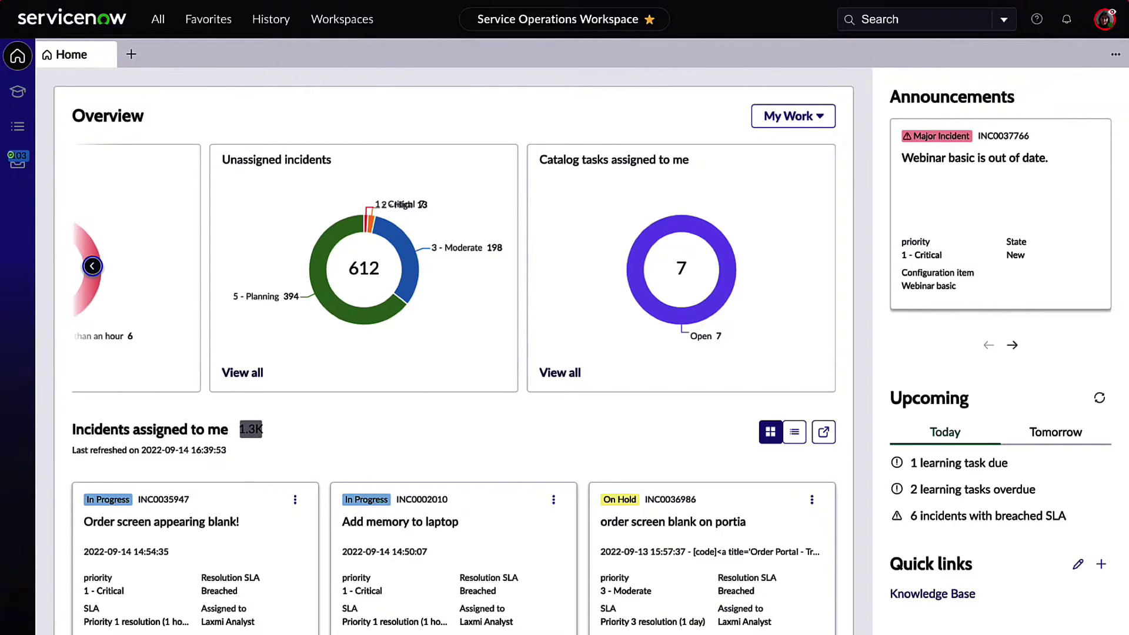
pyautogui.click(92, 265)
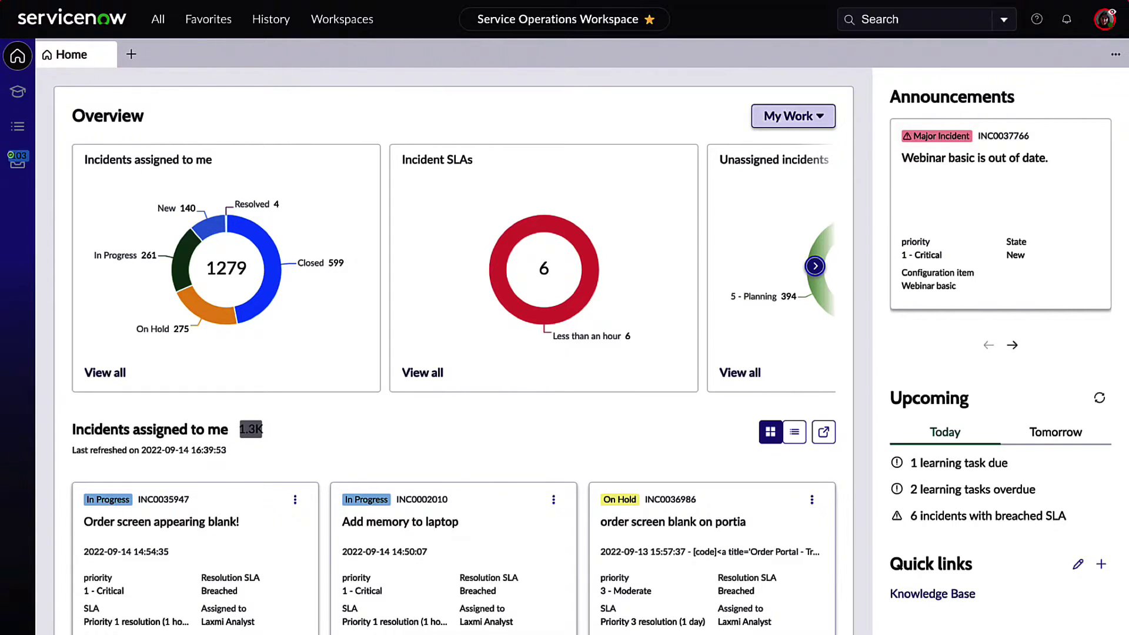
pyautogui.click(793, 116)
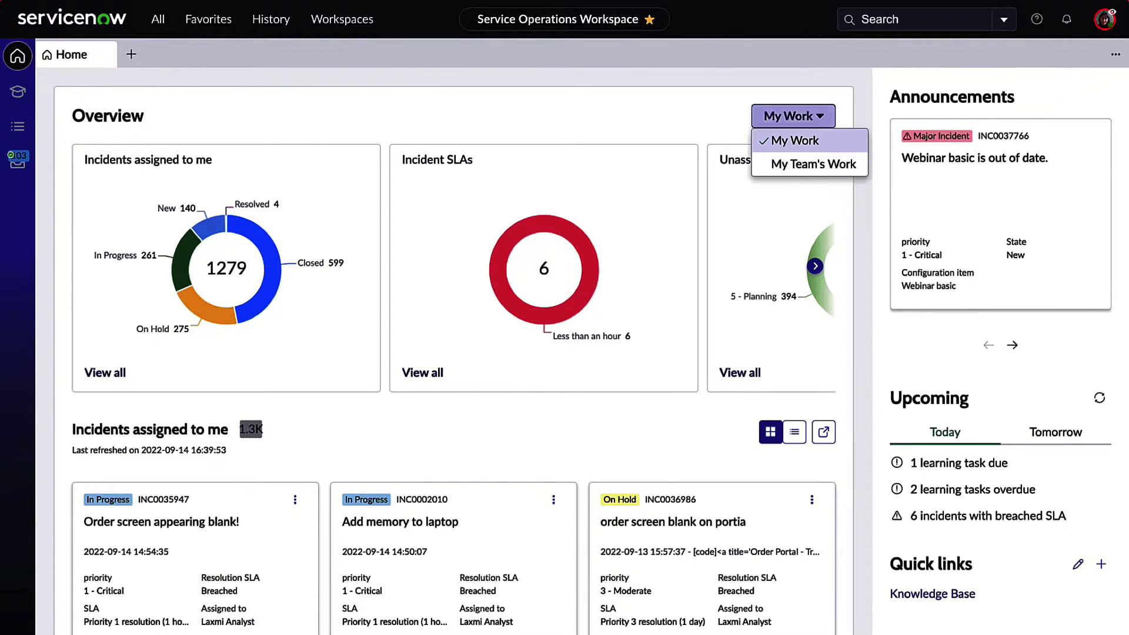
pyautogui.press('Down')
pyautogui.press('Return')
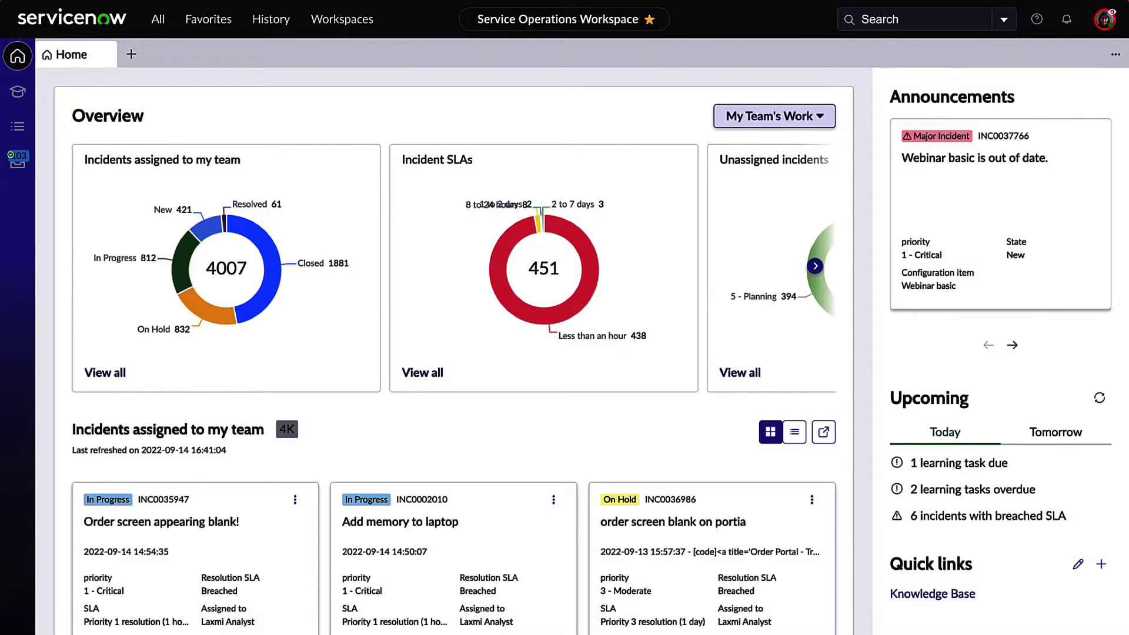
pyautogui.click(774, 116)
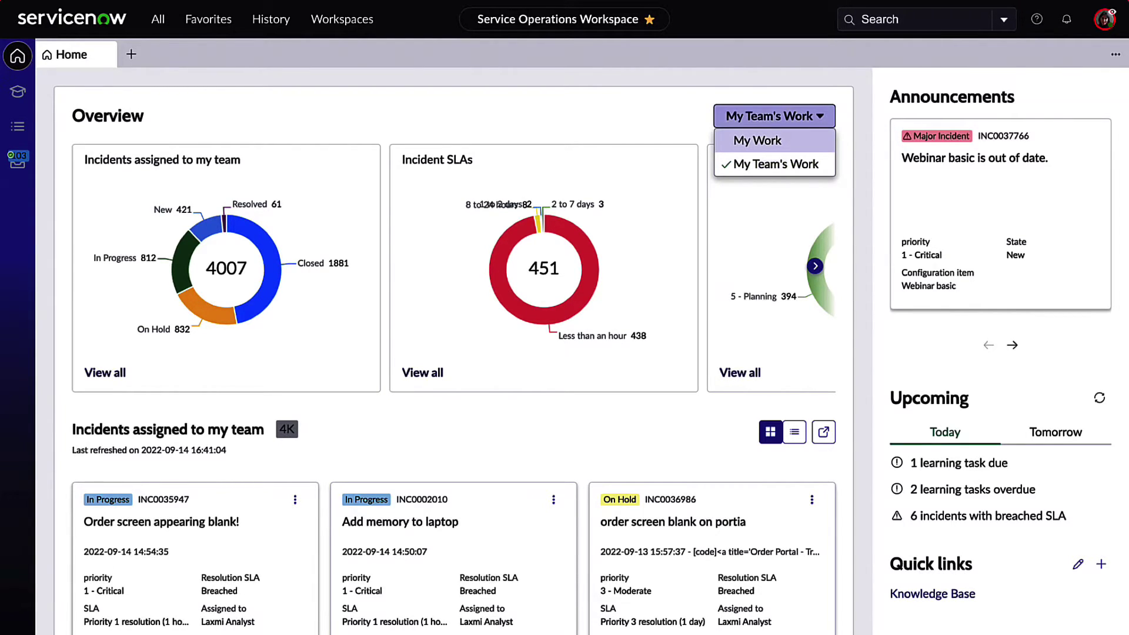
pyautogui.click(758, 140)
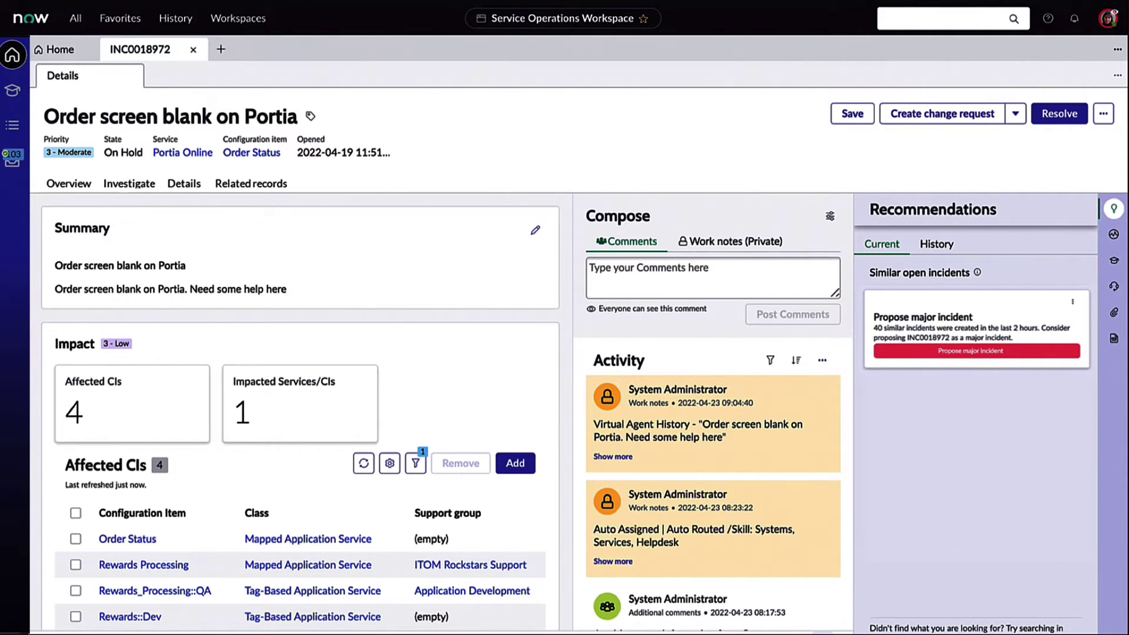
# Step: Show the incident's Details tab and its list of Affected CIs
pyautogui.click(184, 183)
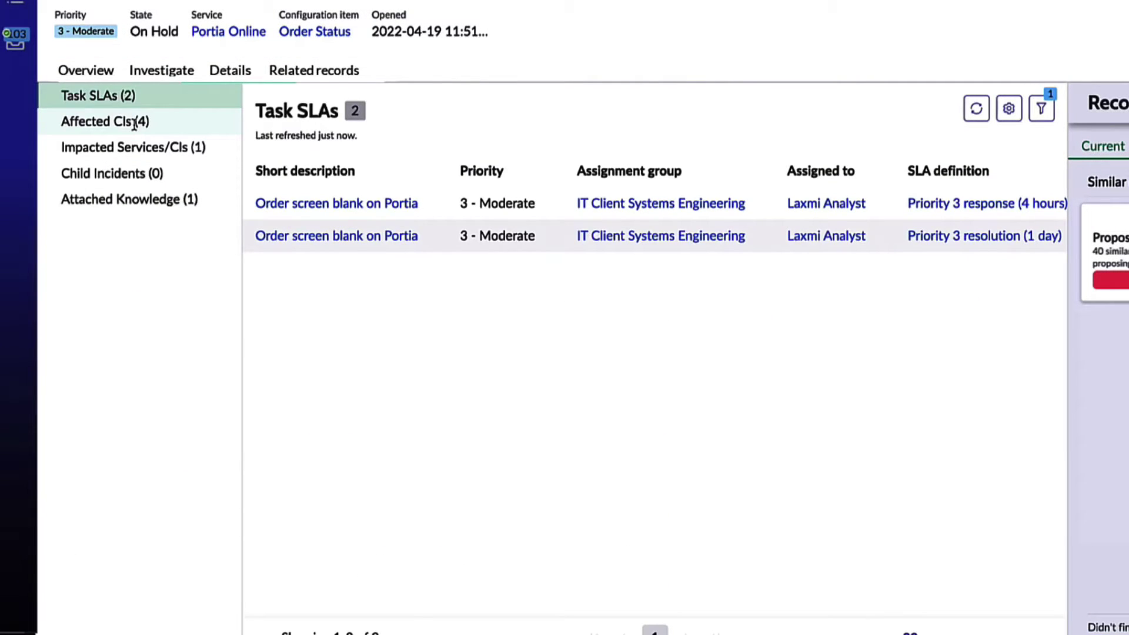
pyautogui.click(135, 122)
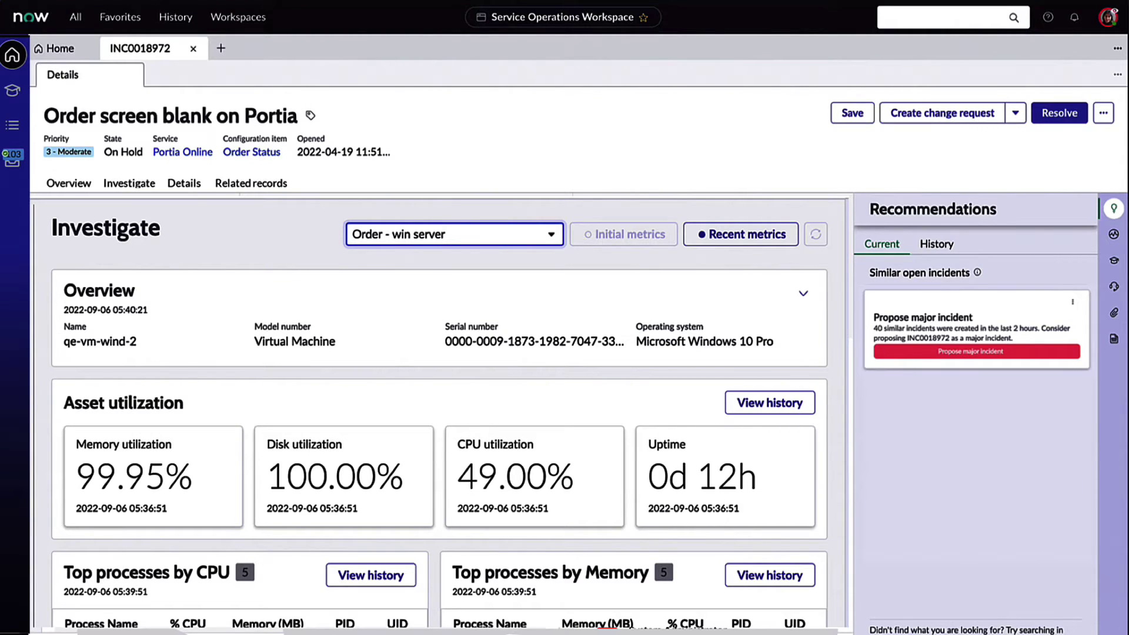
# Step: Review the metrics, then check Recommendations History and the Experts on-call panel
pyautogui.scroll(-2, 565, 352)
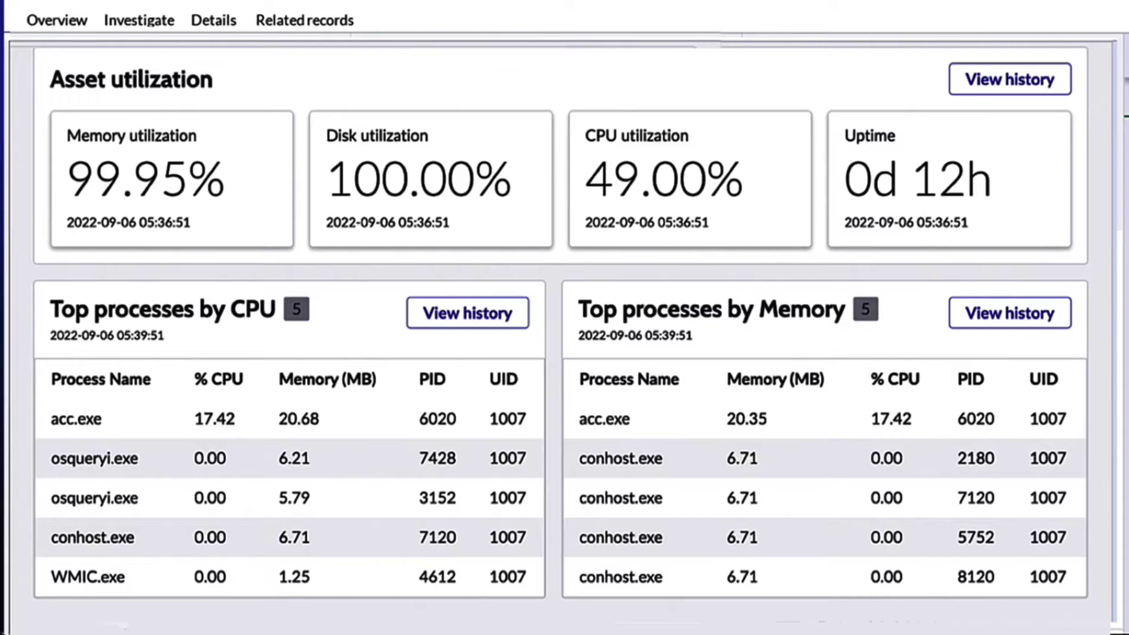
pyautogui.scroll(4, 564, 329)
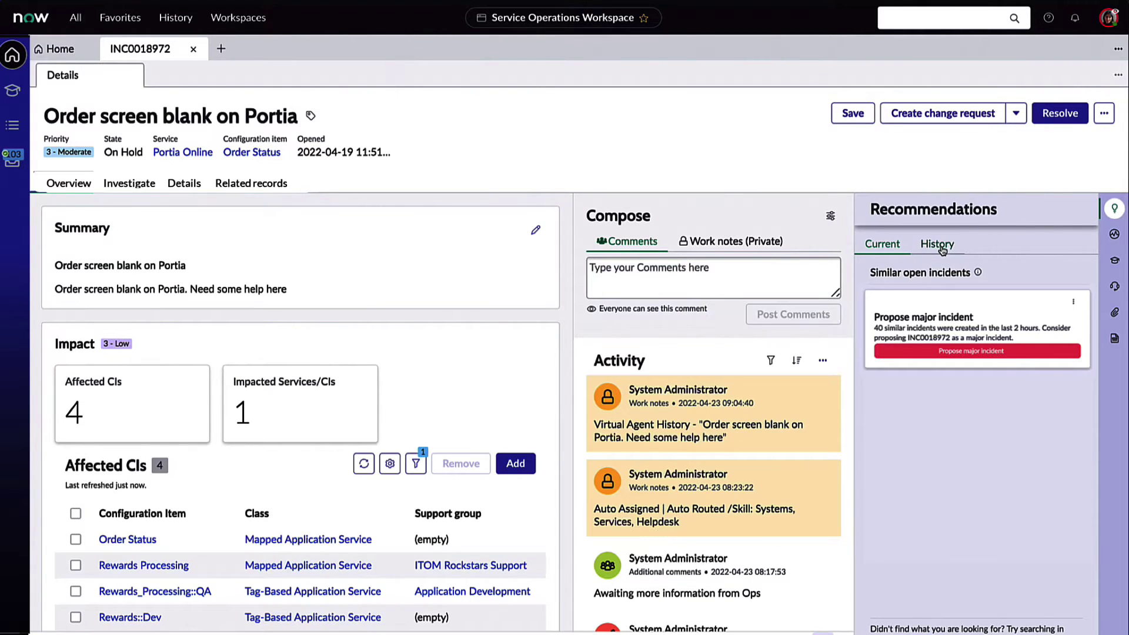
pyautogui.click(940, 244)
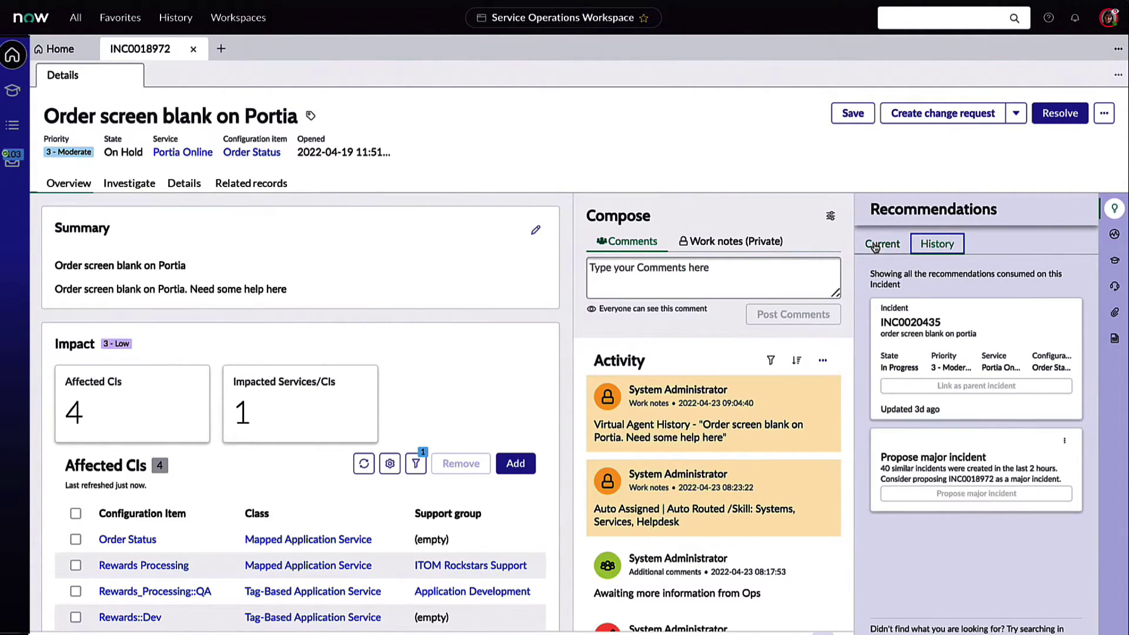
pyautogui.click(1115, 286)
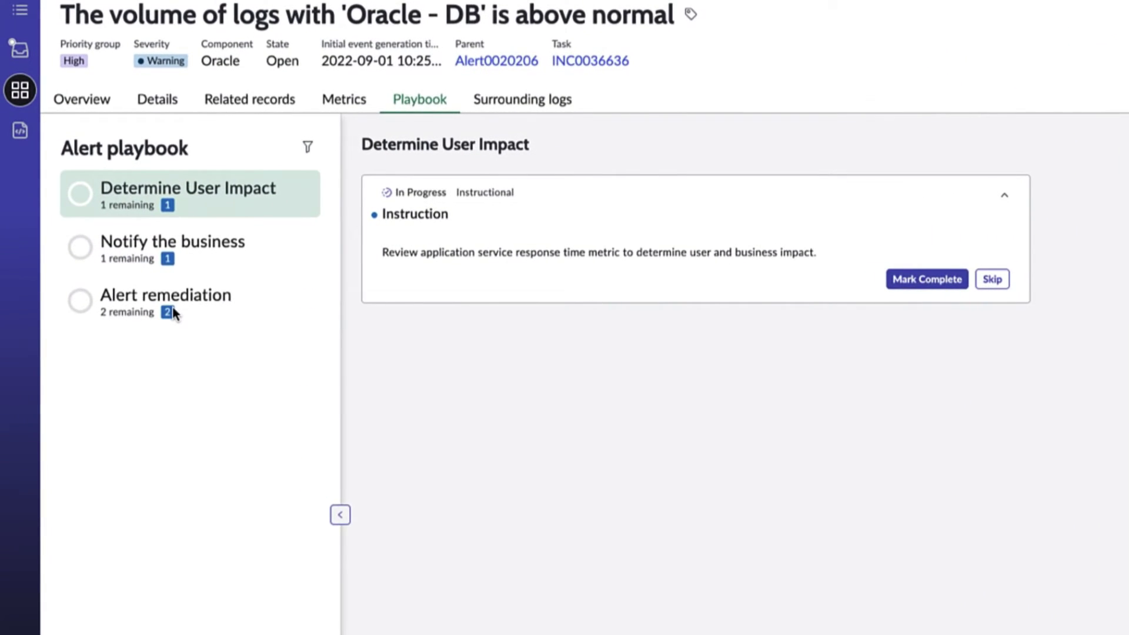
# Step: Run Expand Disk Space from the playbook's Alert remediation step and return to INC0018972
pyautogui.click(172, 312)
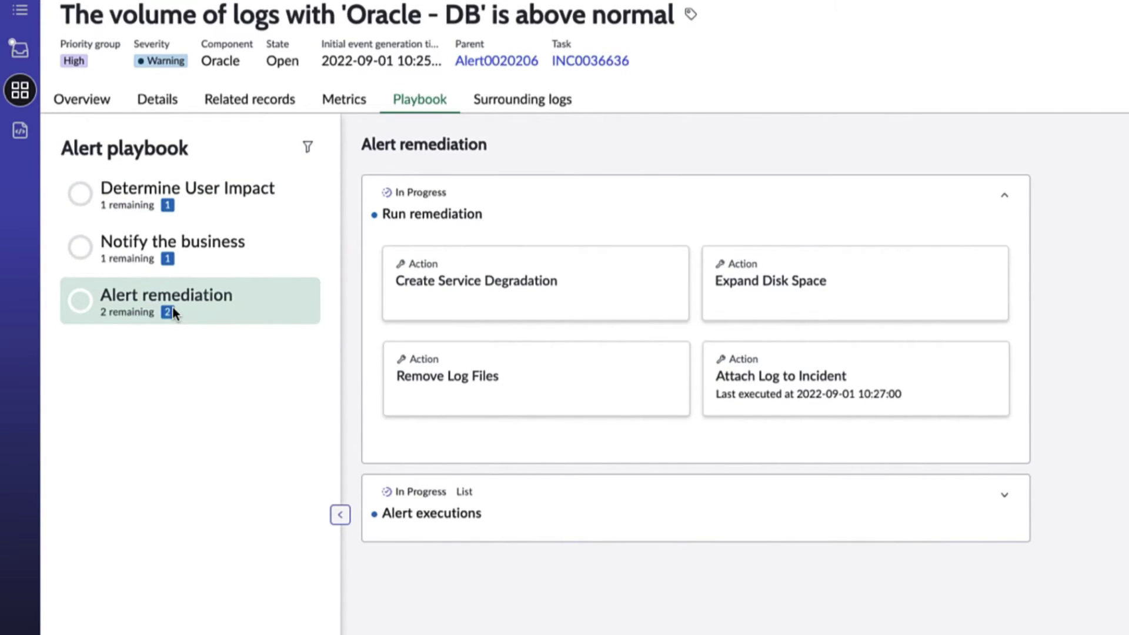
pyautogui.click(861, 287)
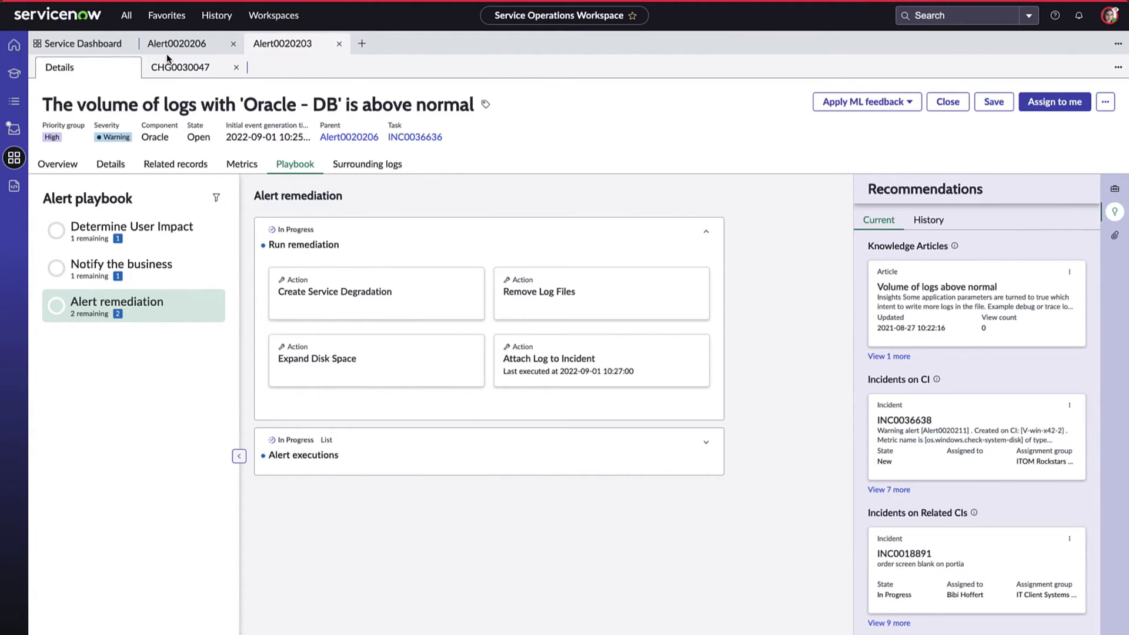
pyautogui.click(83, 44)
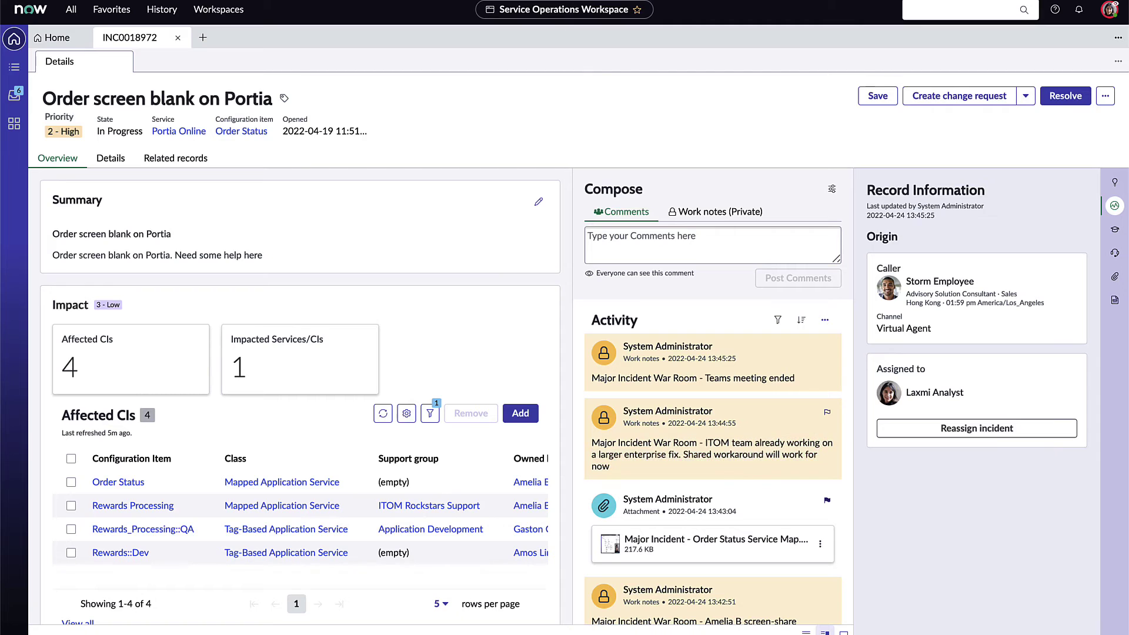
# Step: Post the ITOM workaround comment, then resolve INC0018972 as 'Workaround provided' with workaround notes
pyautogui.write('ITOM team already working on a larger enterprise fix. Shared workaround will work for now')
pyautogui.write('- Solution')
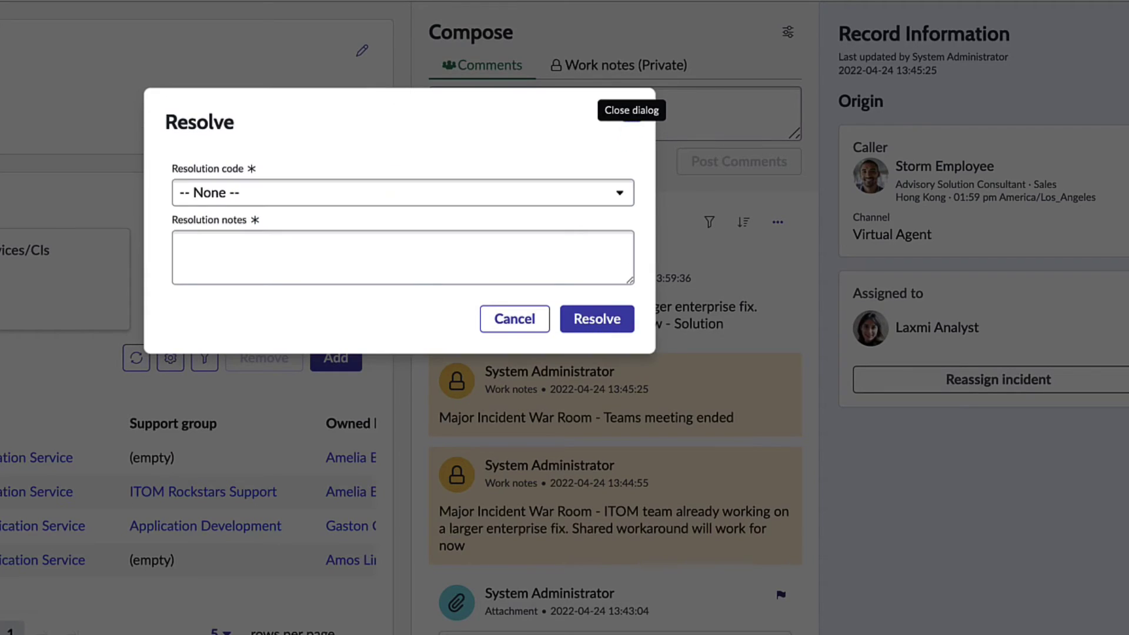
pyautogui.press('Tab')
pyautogui.hotkey('alt', 'Down')
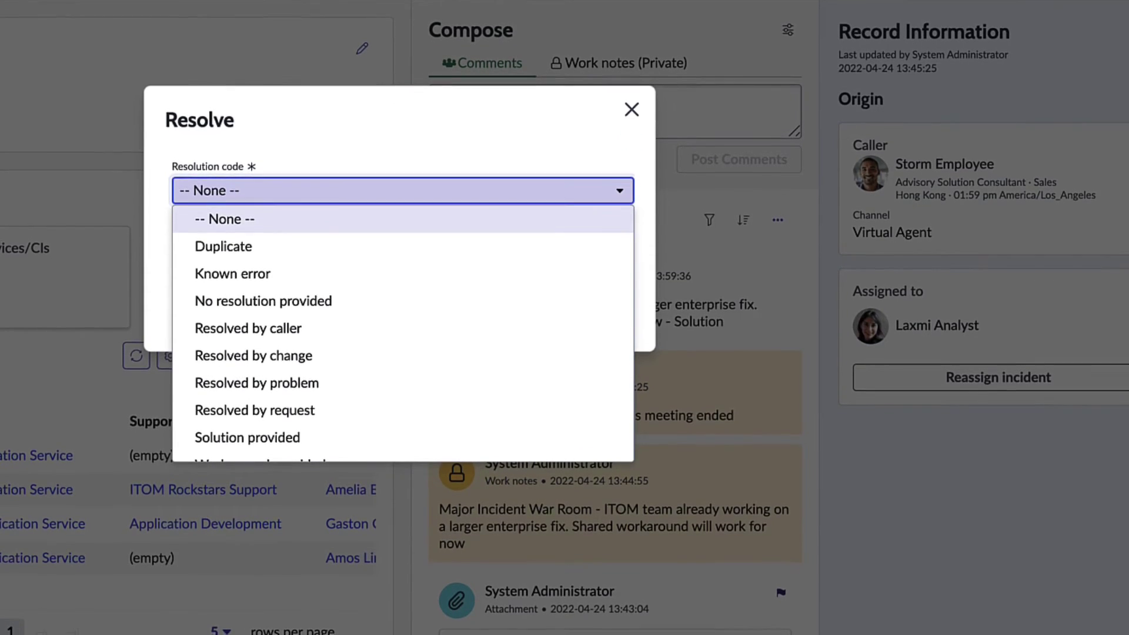
pyautogui.press('Down')
pyautogui.press('Down')
pyautogui.press('Down')
pyautogui.press('Down')
pyautogui.press('Down')
pyautogui.press('Down')
pyautogui.press('Down')
pyautogui.press('Down')
pyautogui.press('Down')
pyautogui.press('Return')
pyautogui.press('Tab')
pyautogui.write('ITOM team already working on a larger enterprise fix. Shared workaround will work for now')
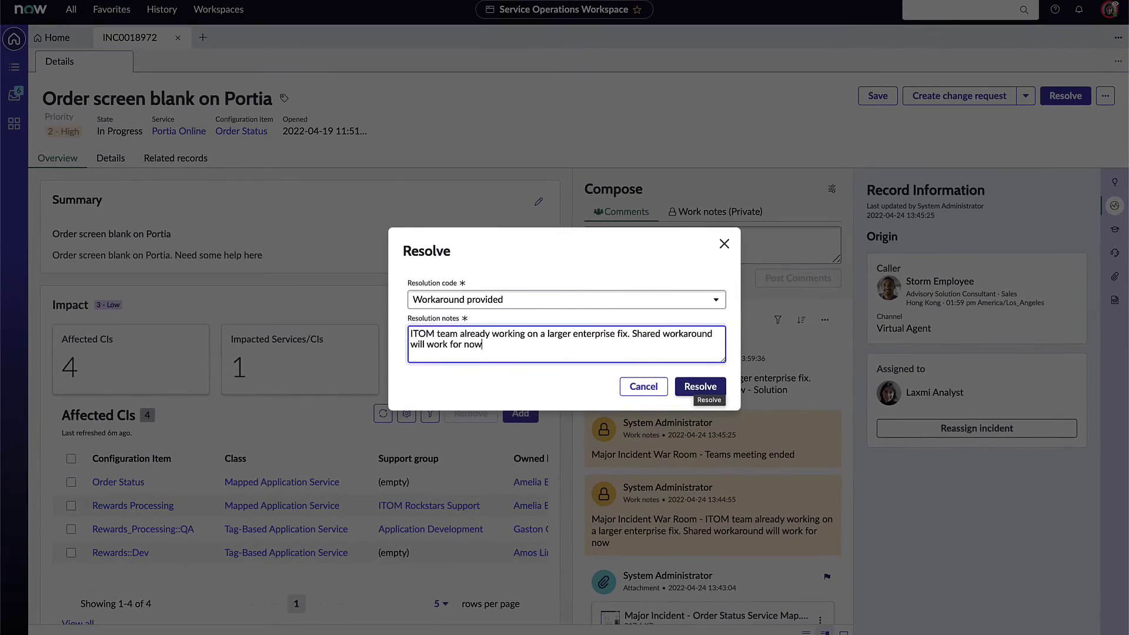
pyautogui.click(597, 319)
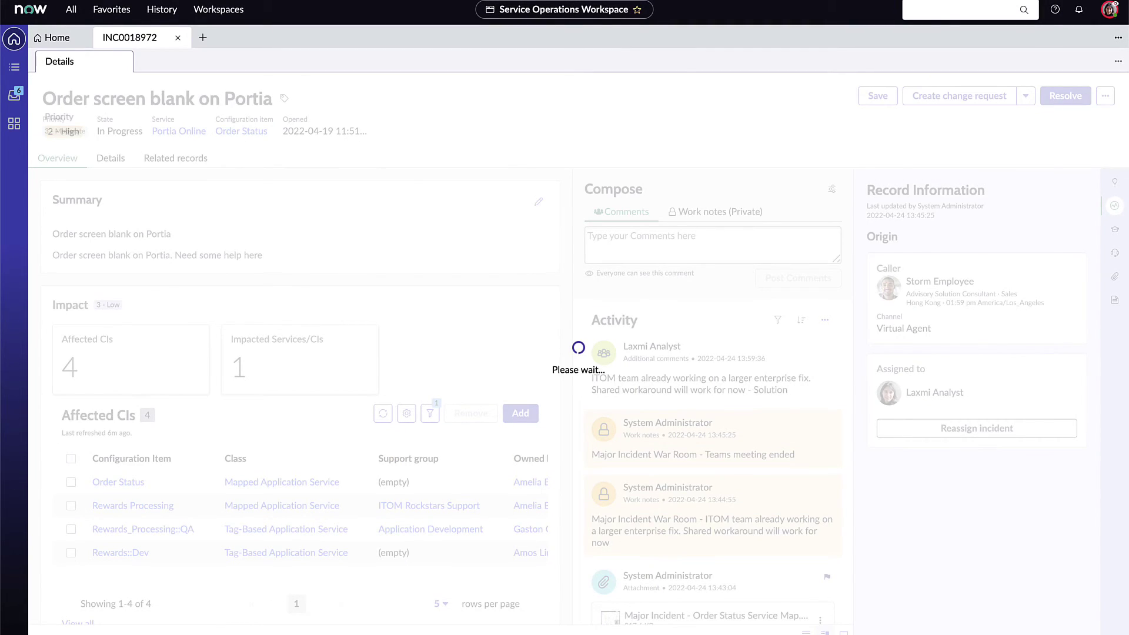